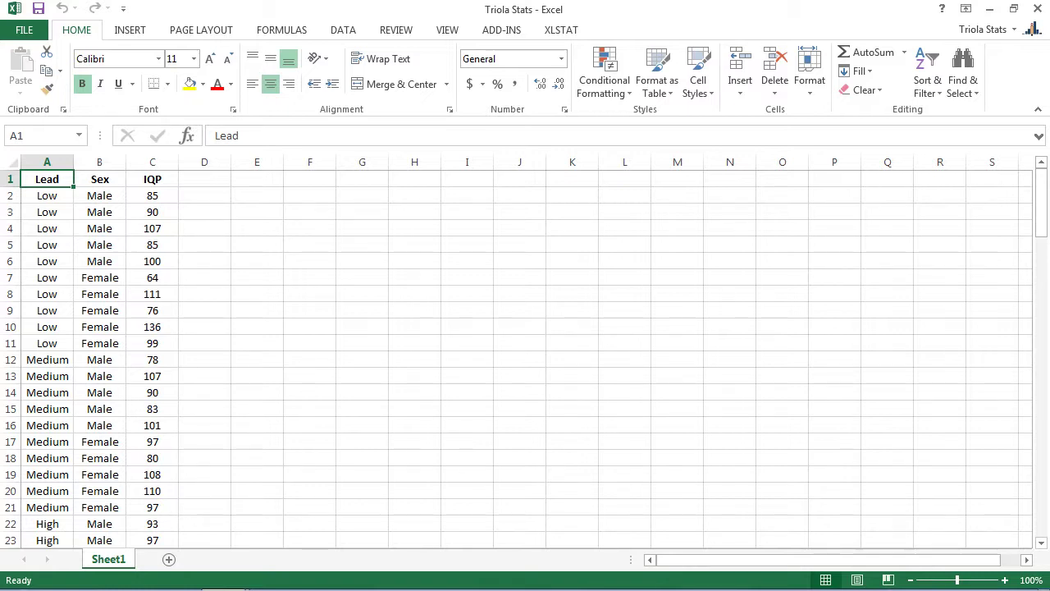
# Step: Review the Lead, Sex and IQP columns of the data set one by one
pyautogui.click(47, 162)
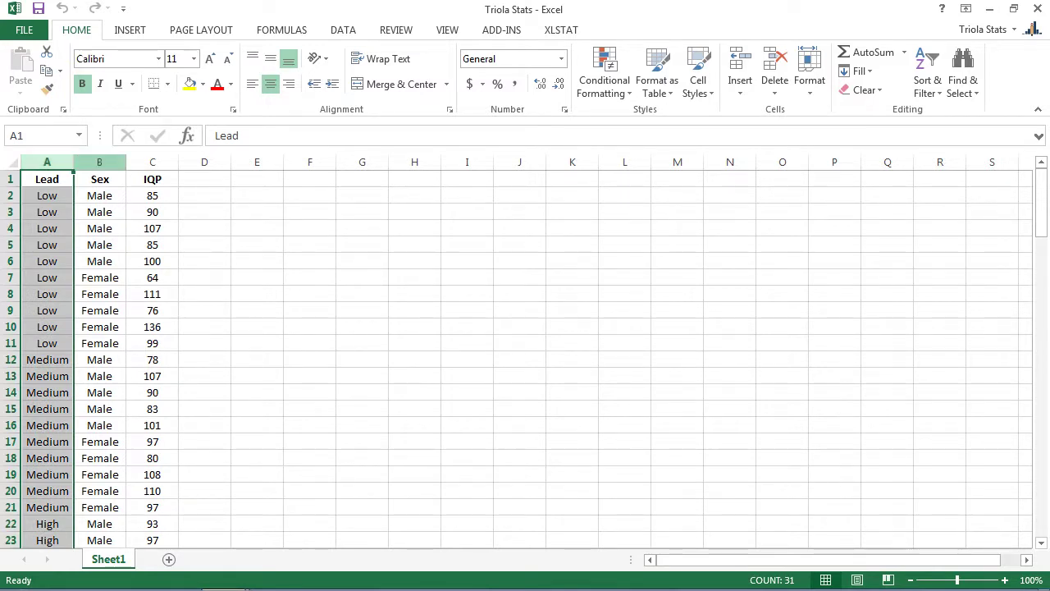
pyautogui.click(100, 163)
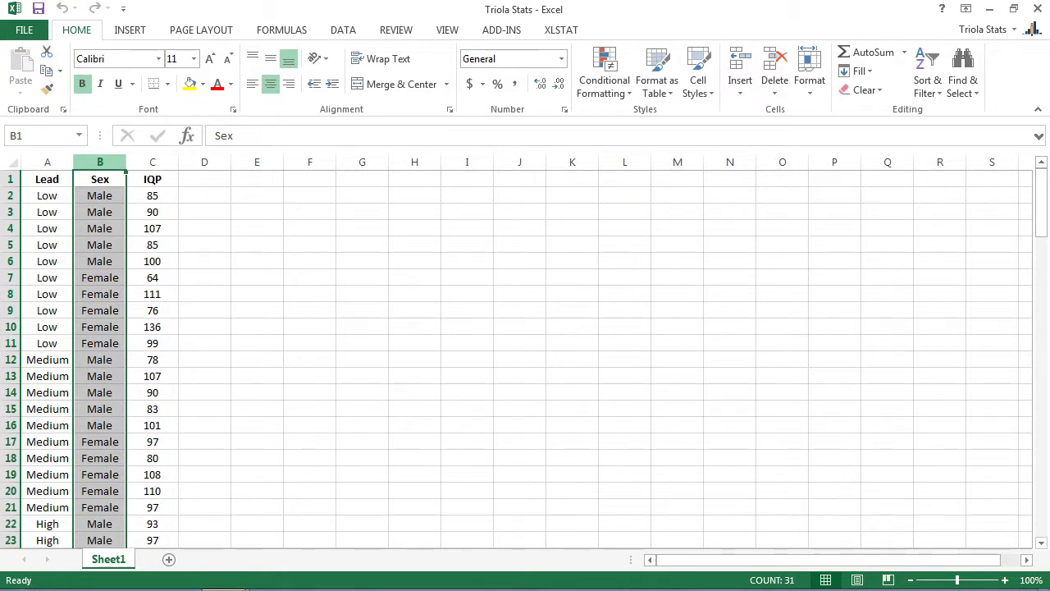
pyautogui.click(152, 163)
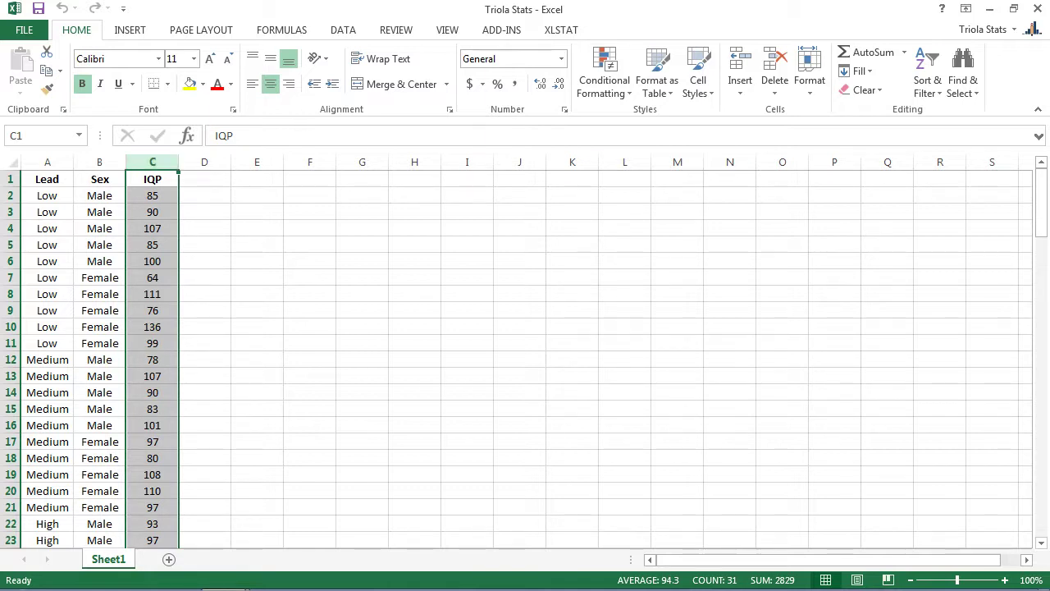
pyautogui.click(47, 178)
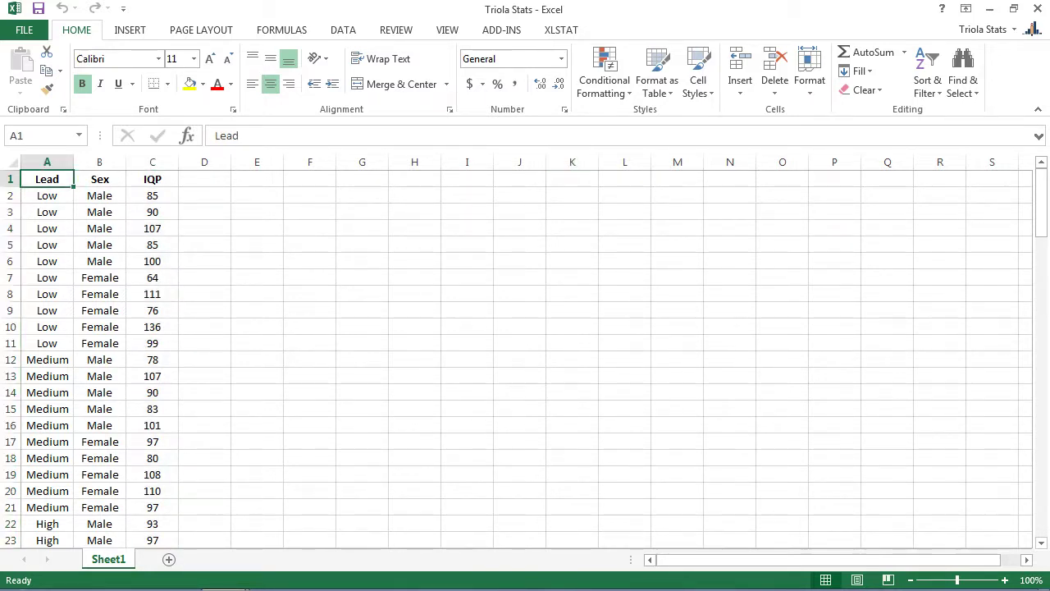
# Step: Set up an XLSTAT ANOVA with C1:C31 as quantitative dependent variable and A1:B31 as qualitative explanatory variables, using variable labels
pyautogui.click(561, 30)
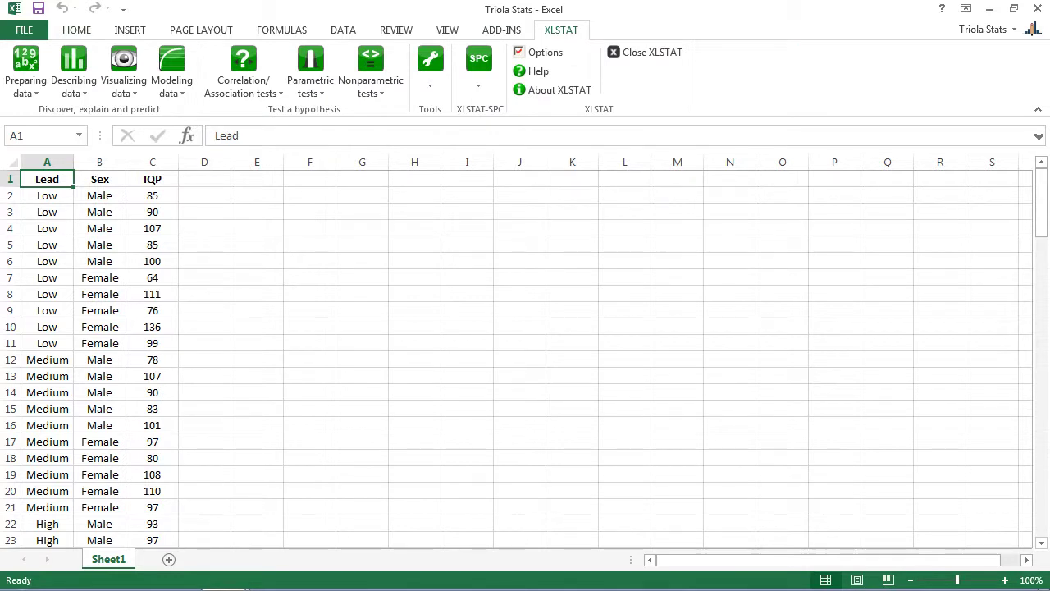
pyautogui.click(171, 70)
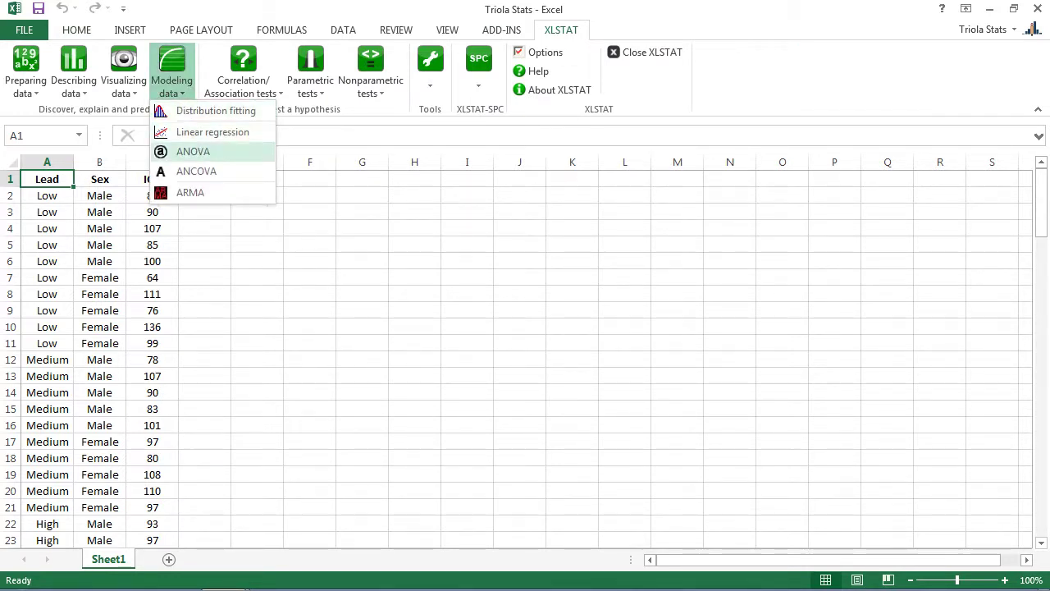
pyautogui.click(193, 151)
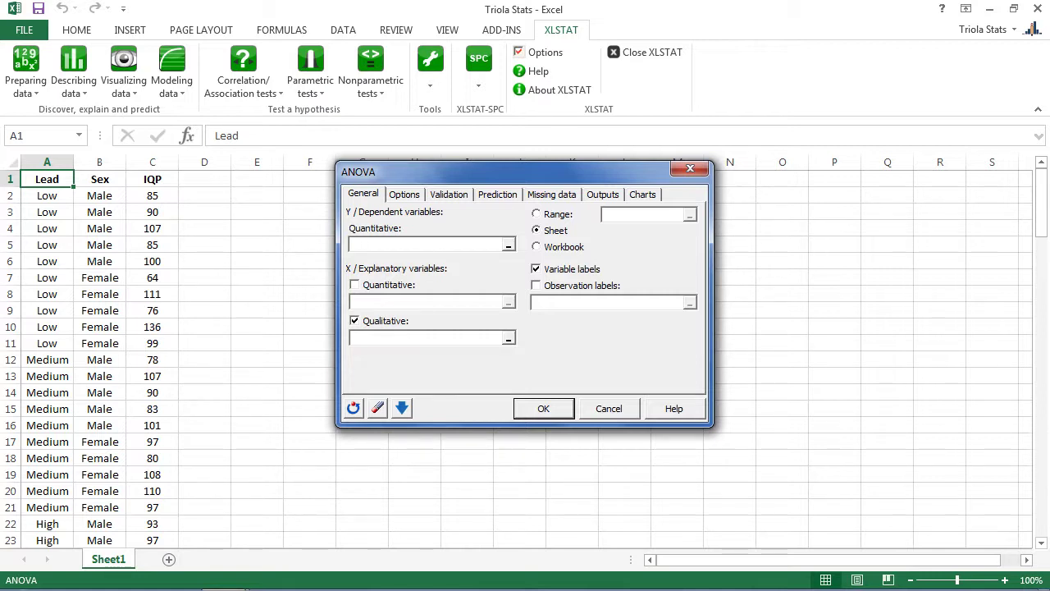
pyautogui.write('C1')
pyautogui.write(':C')
pyautogui.write('31')
pyautogui.write('A1')
pyautogui.write(':')
pyautogui.write('B31')
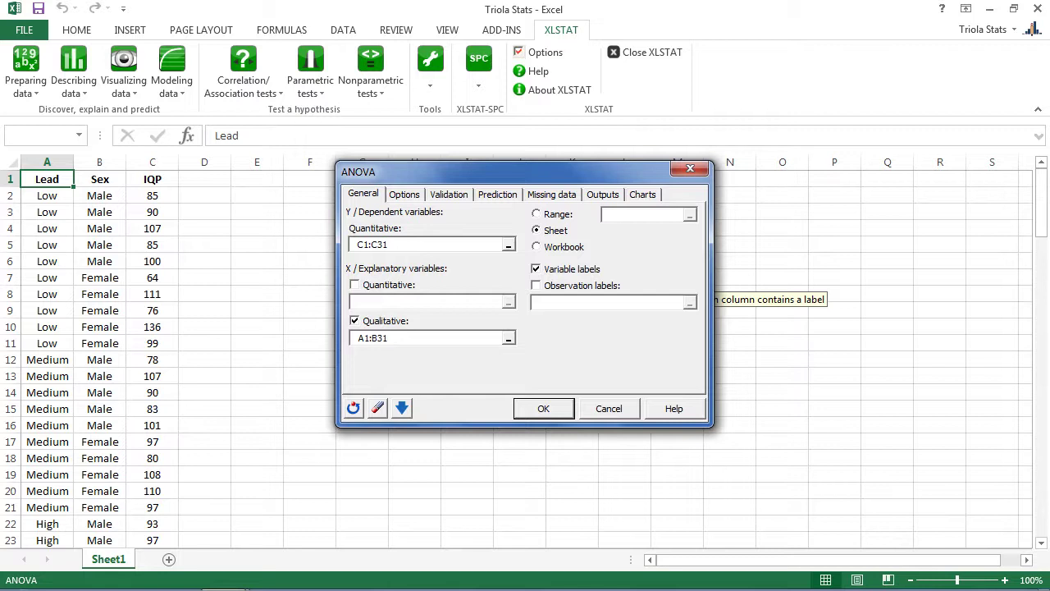
pyautogui.click(572, 269)
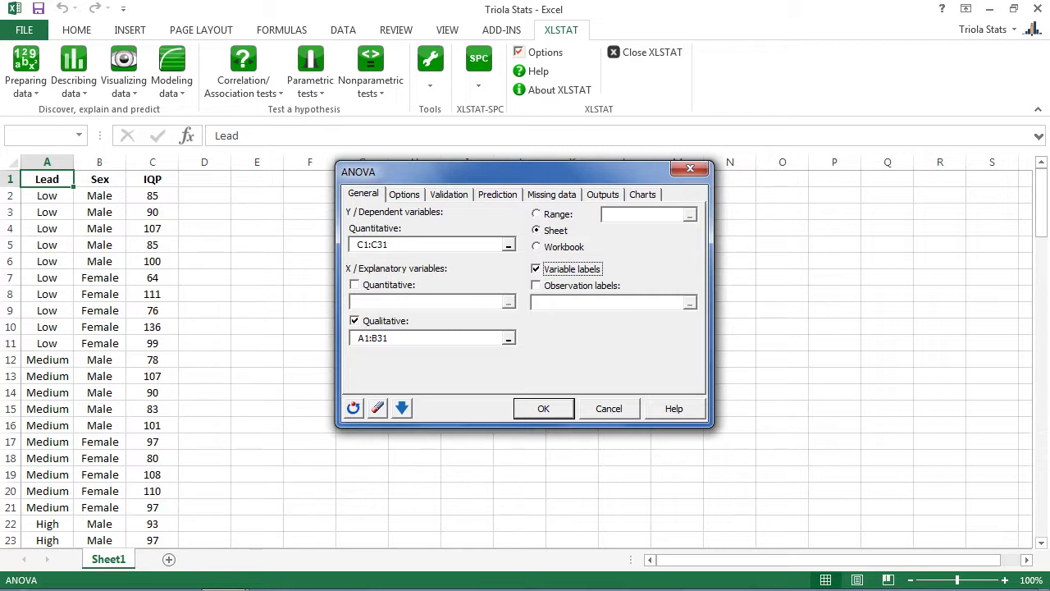
# Step: Enable interactions at level 2 in the ANOVA options
pyautogui.hotkey('ctrl', 'Tab')
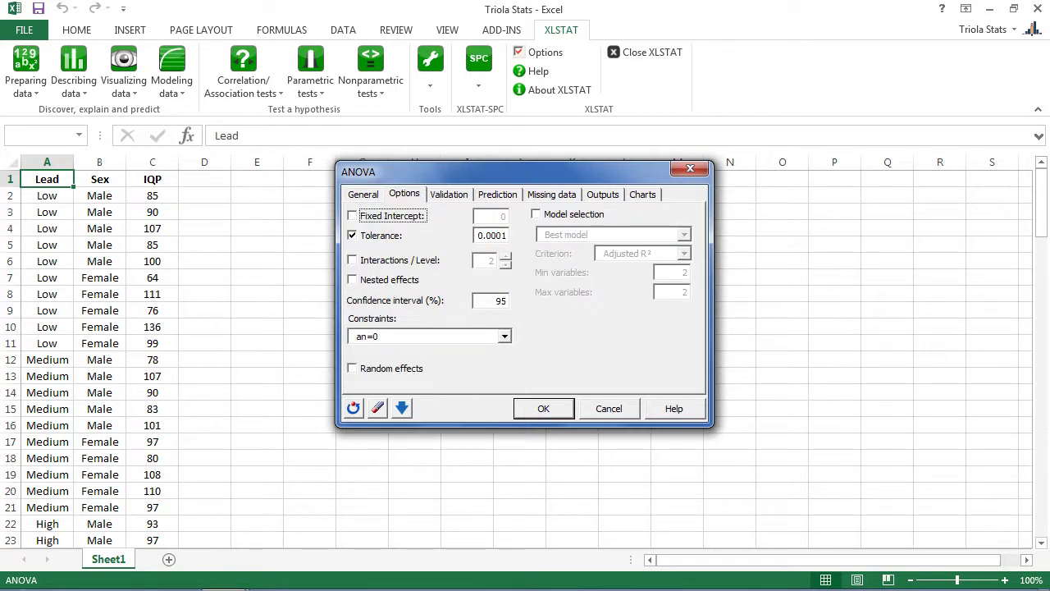
pyautogui.click(352, 259)
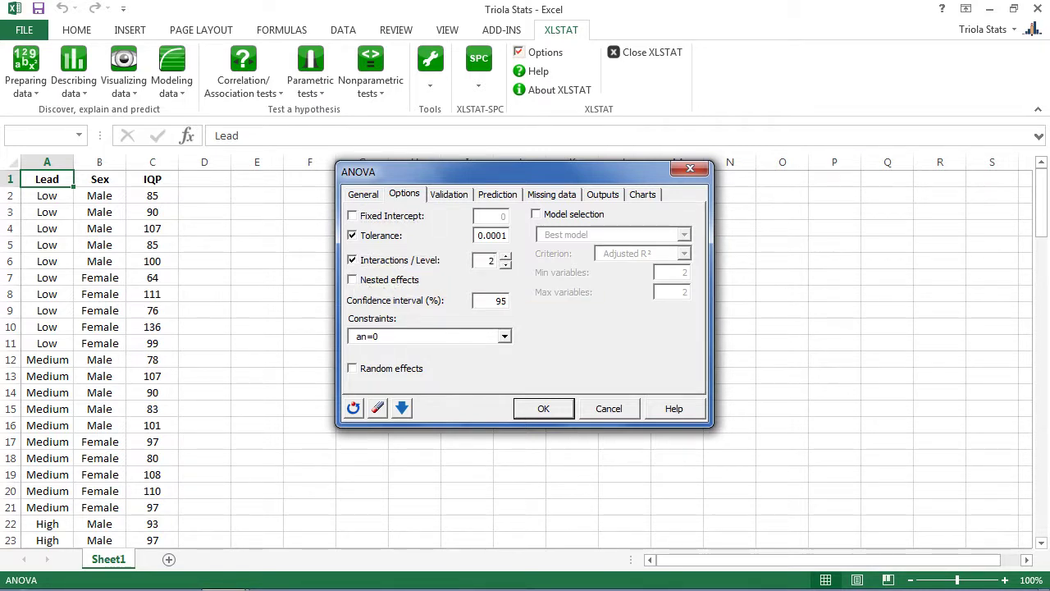
pyautogui.press('Down')
pyautogui.press('Up')
# Step: Add Type I/II/III SS to the ANOVA outputs and submit the settings
pyautogui.click(603, 194)
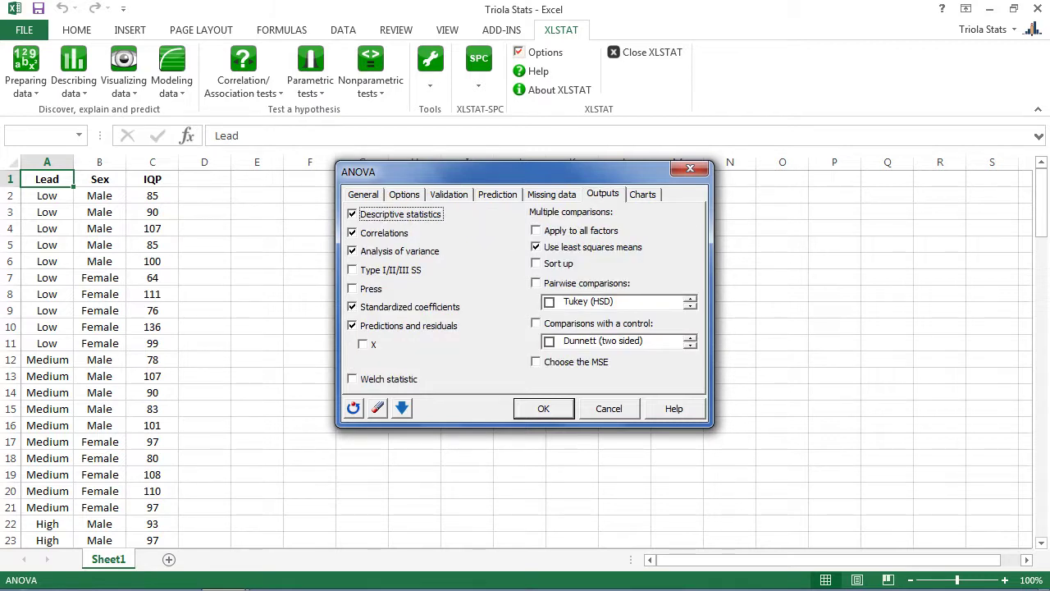
pyautogui.click(353, 270)
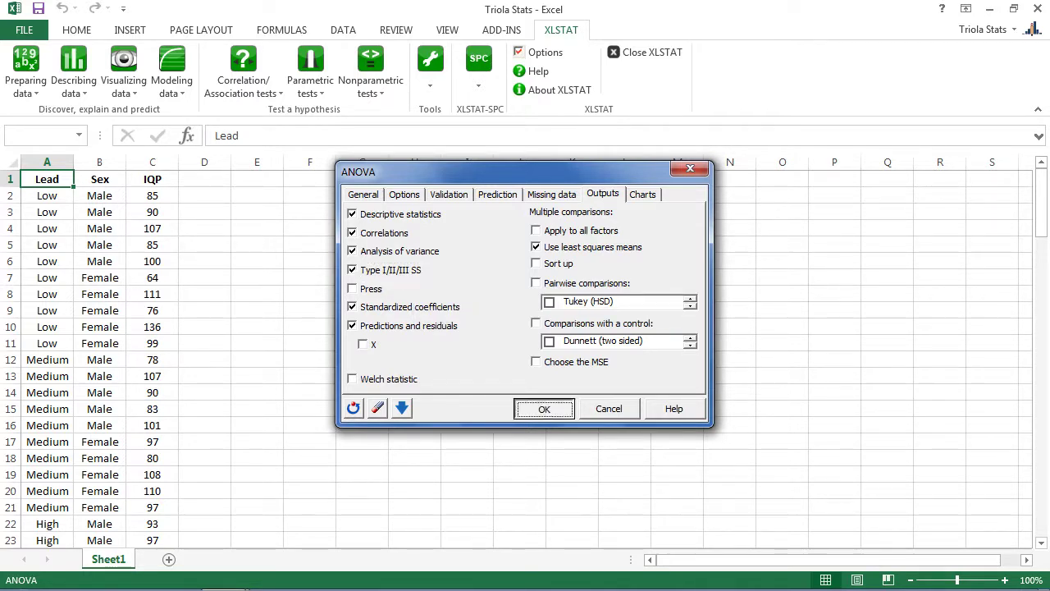
pyautogui.press('Return')
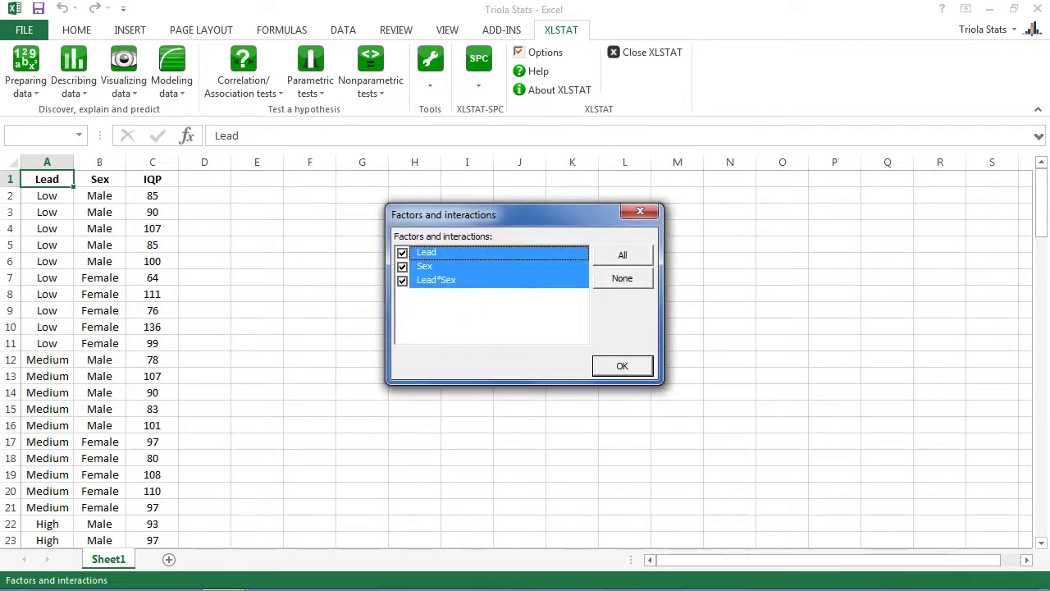
# Step: Include all factors and interactions (Lead, Sex and Lead*Sex) and run the analysis
pyautogui.click(622, 278)
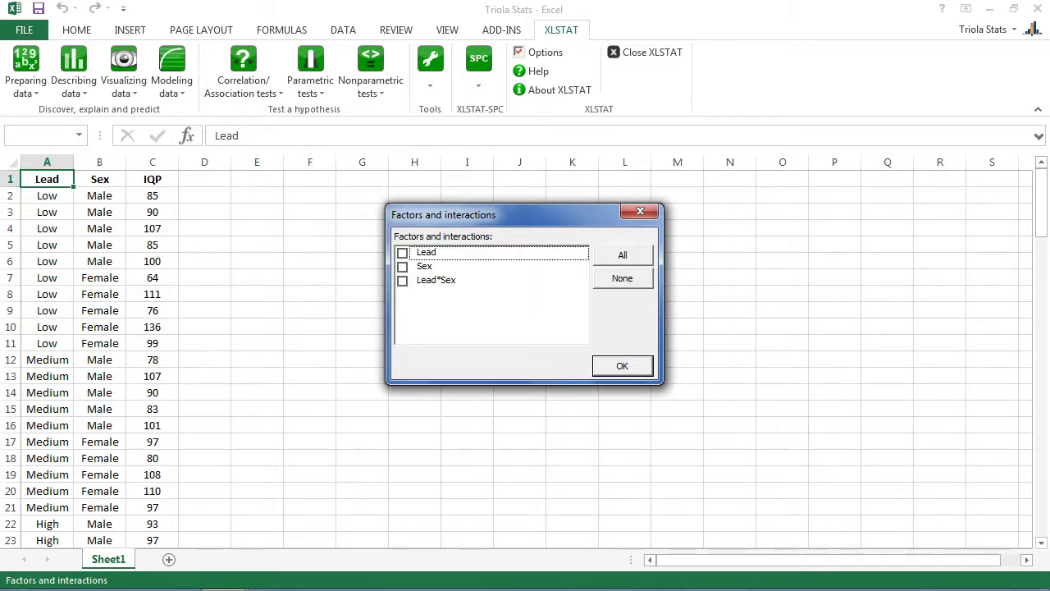
pyautogui.click(622, 254)
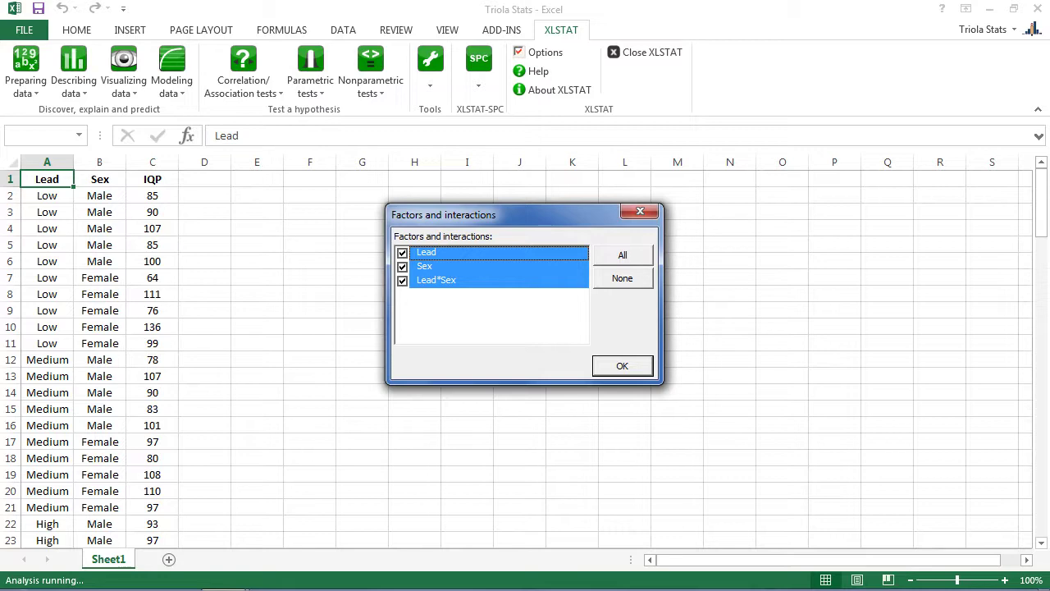
pyautogui.press('Return')
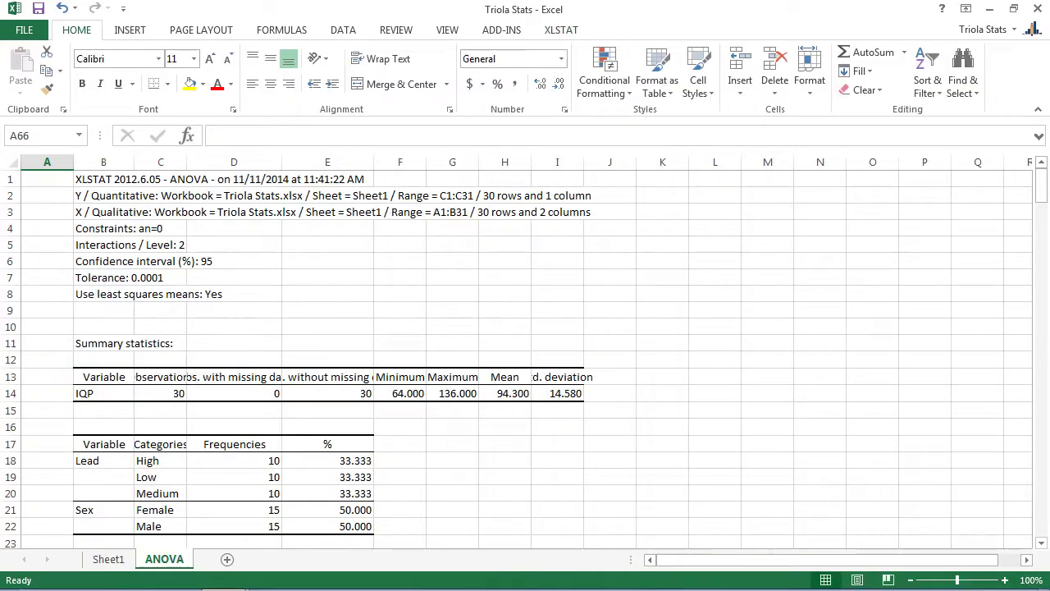
# Step: Examine the Lead*Sex, Sex and Lead rows of the Type I Sum of Squares table in the ANOVA results
pyautogui.moveTo(1040, 187); pyautogui.dragTo(1041, 284)
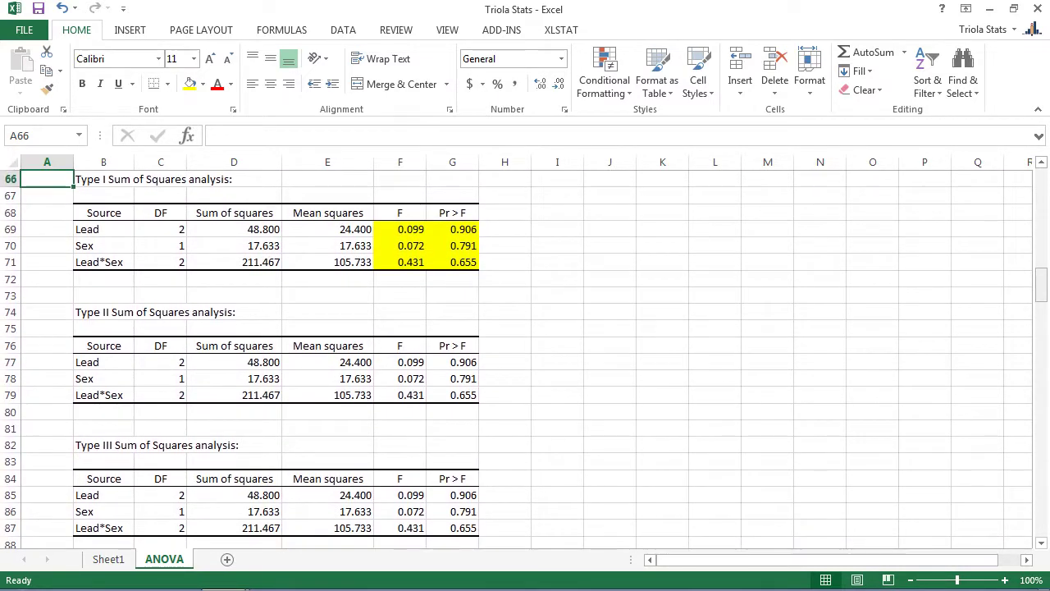
pyautogui.click(11, 261)
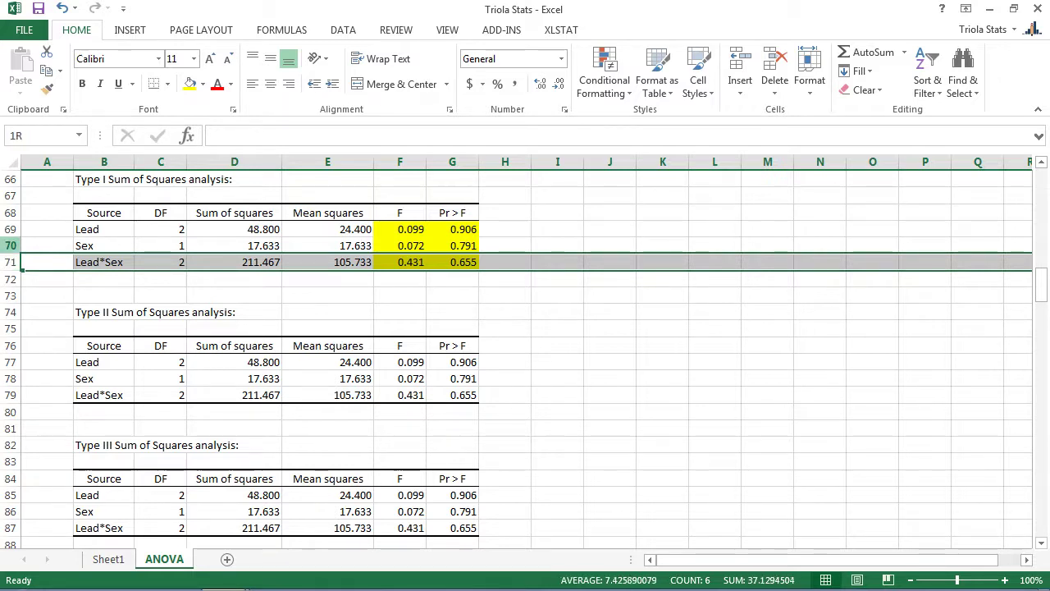
pyautogui.click(9, 245)
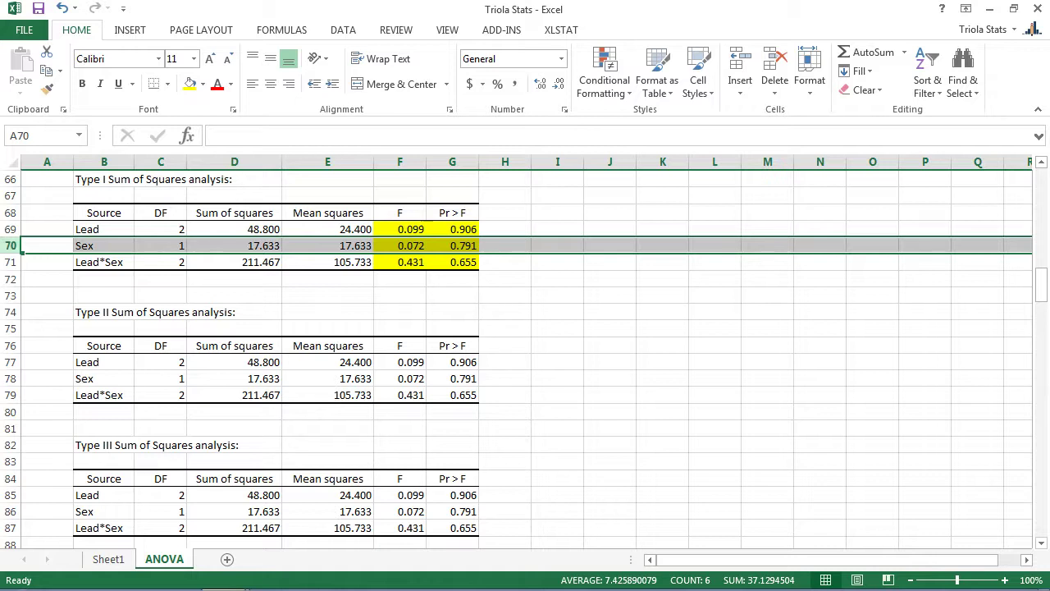
pyautogui.click(10, 229)
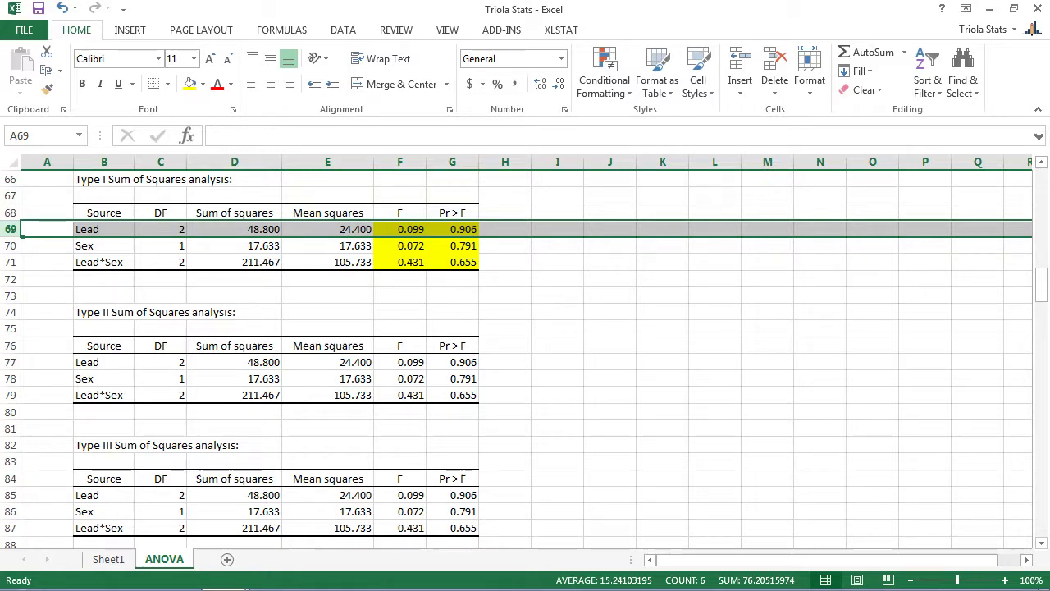
# Step: Review the rearranged data layout column by column: the sex labels in column A and the Low, Medium and High columns
pyautogui.click(47, 179)
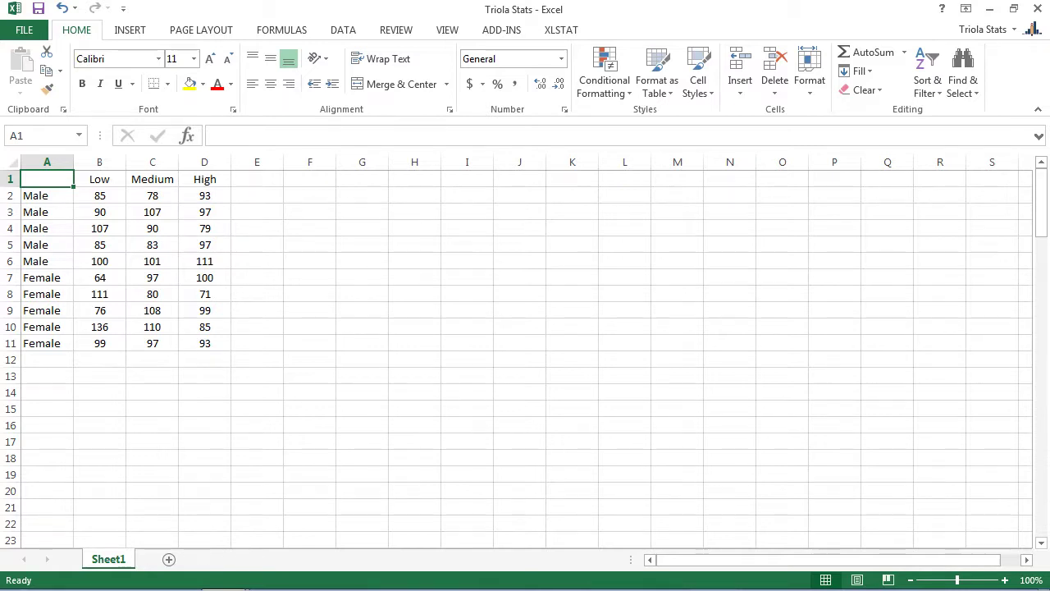
pyautogui.hotkey('ctrl', 'space')
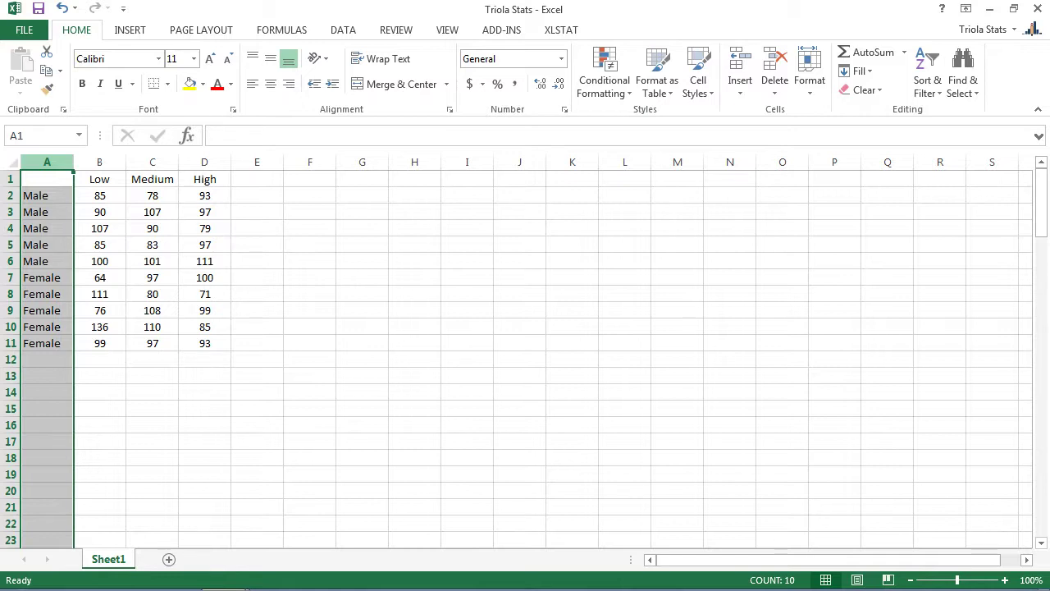
pyautogui.press('Right')
pyautogui.hotkey('ctrl', 'space')
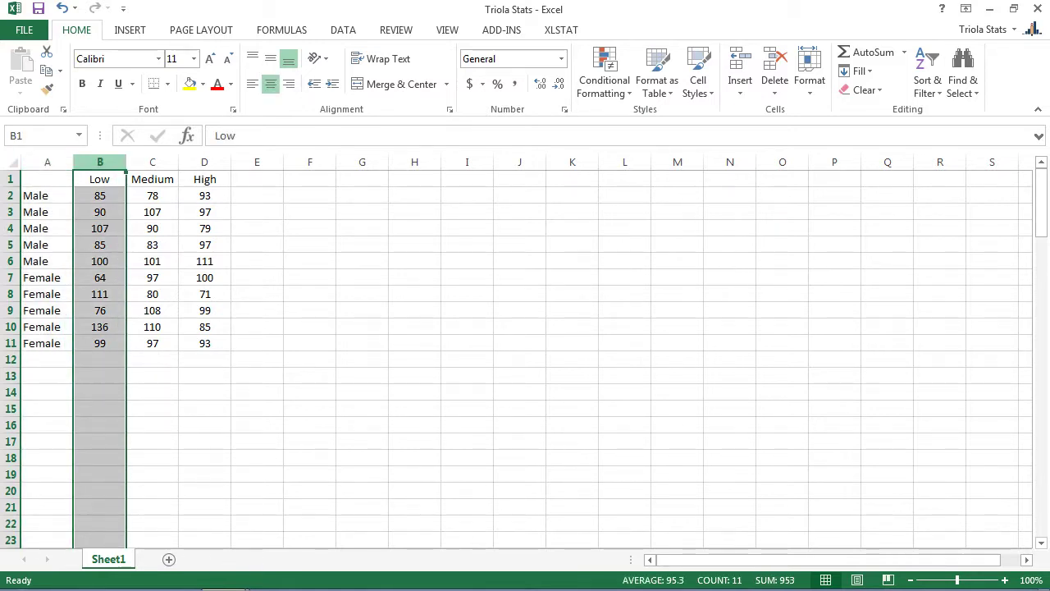
pyautogui.hotkey('shift', 'Right')
pyautogui.press('Right')
pyautogui.hotkey('ctrl', 'space')
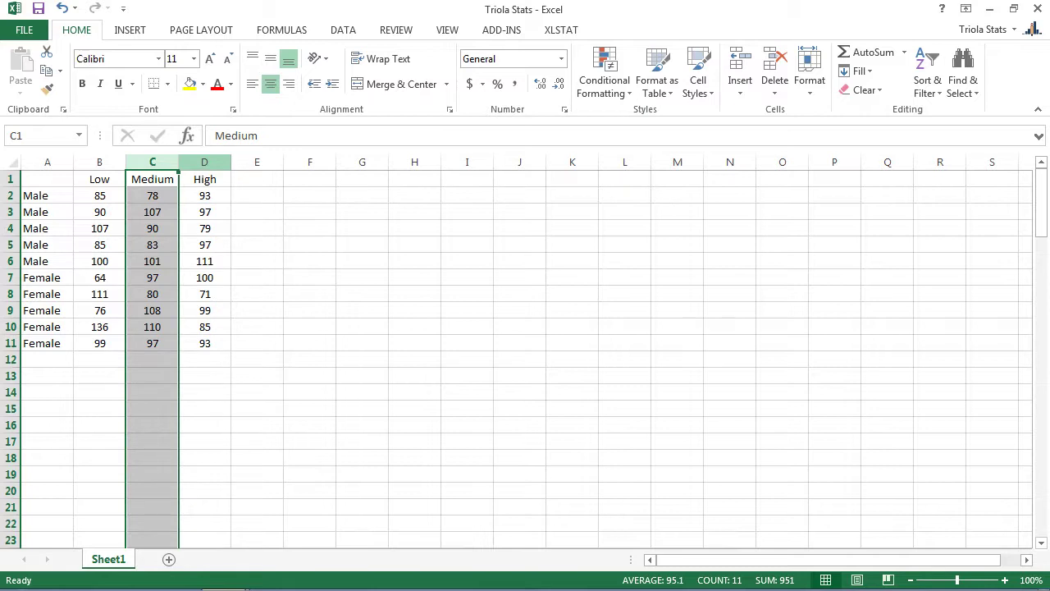
pyautogui.press('Right')
pyautogui.hotkey('ctrl', 'space')
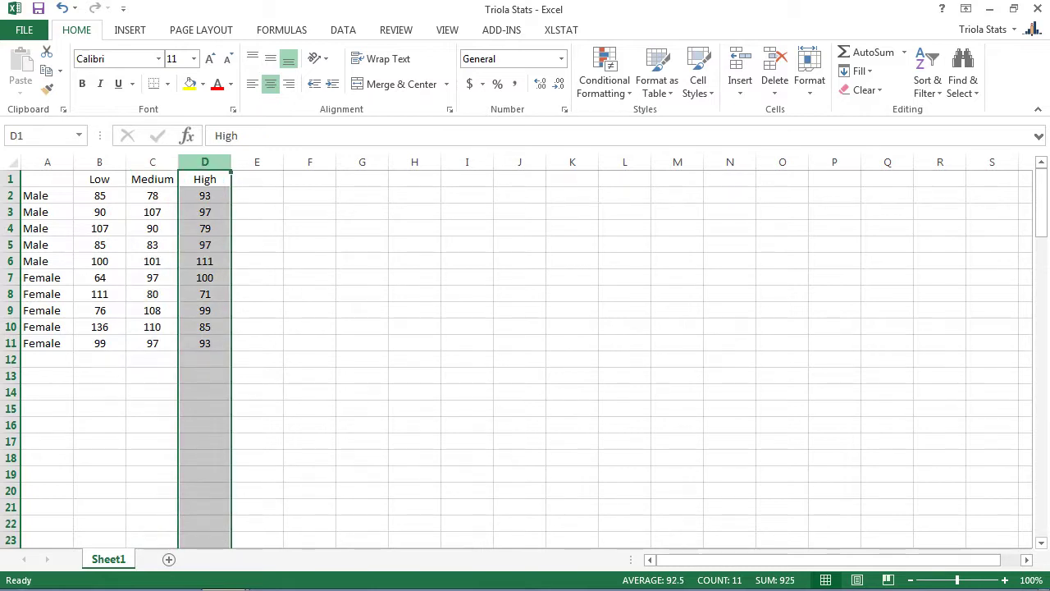
pyautogui.hotkey('ctrl', 'Home')
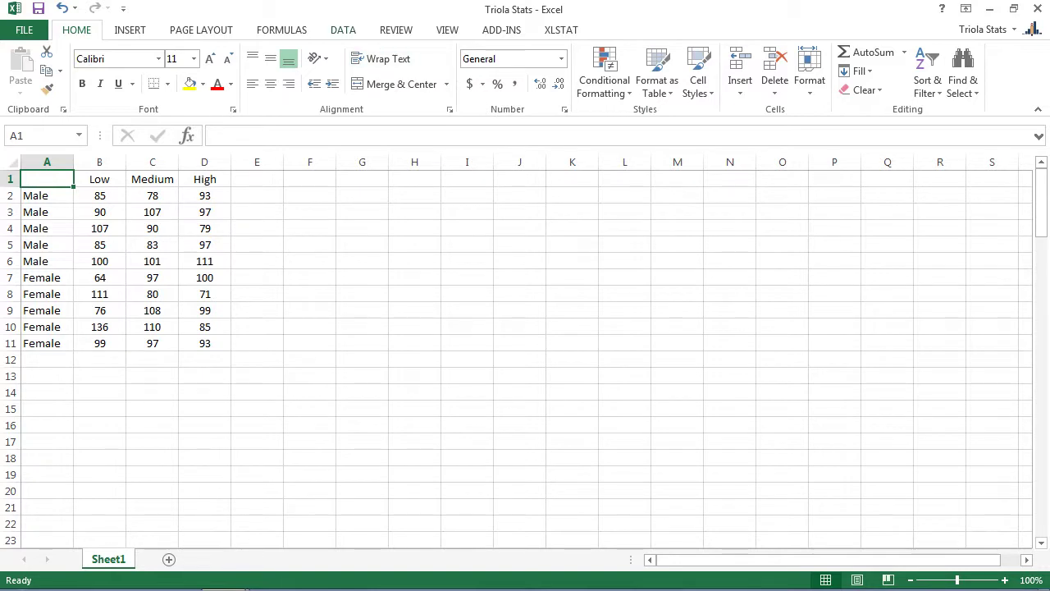
# Step: Start the Data Analysis tool Anova: Two-Factor With Replication
pyautogui.hotkey('alt', 'a')
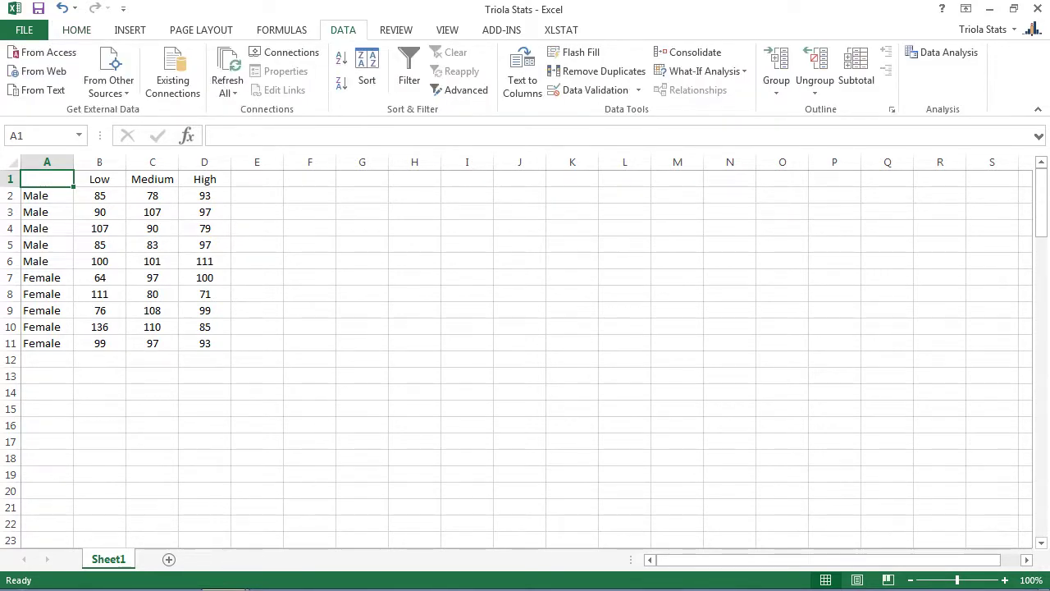
pyautogui.hotkey('alt', 'a')
pyautogui.press('y')
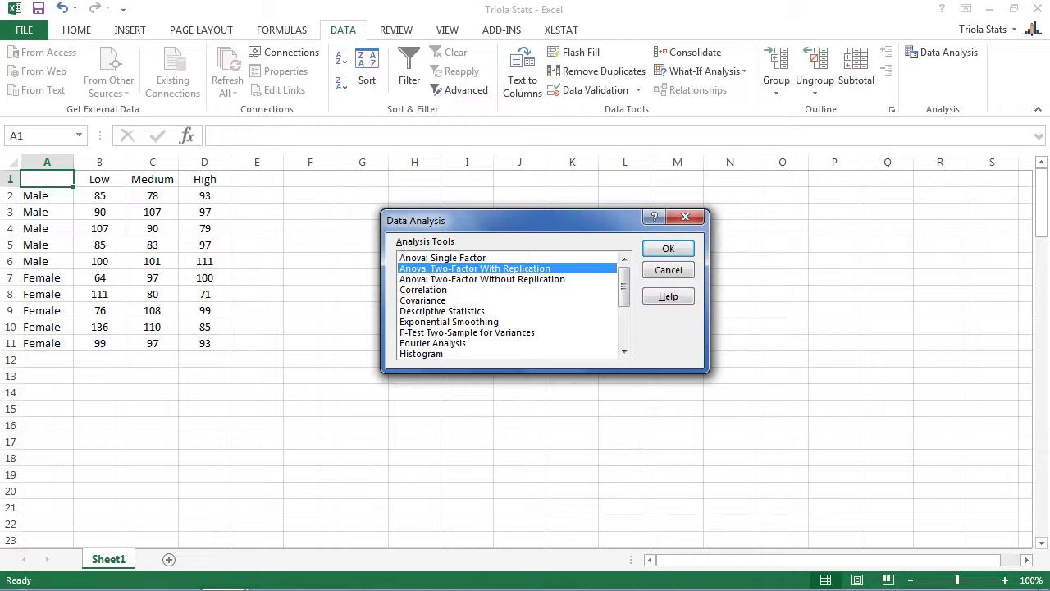
pyautogui.click(481, 278)
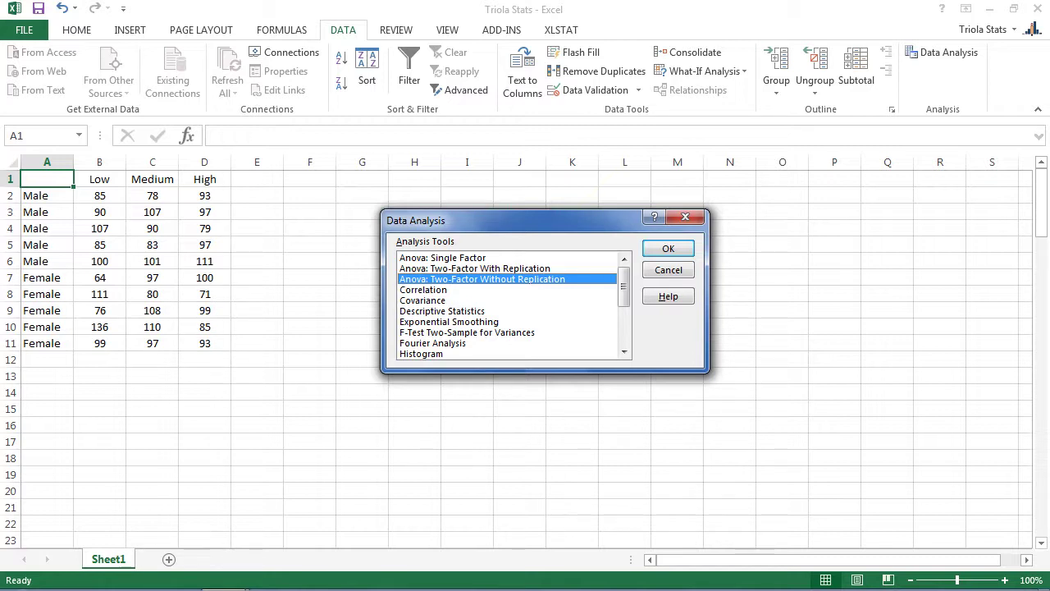
pyautogui.click(475, 268)
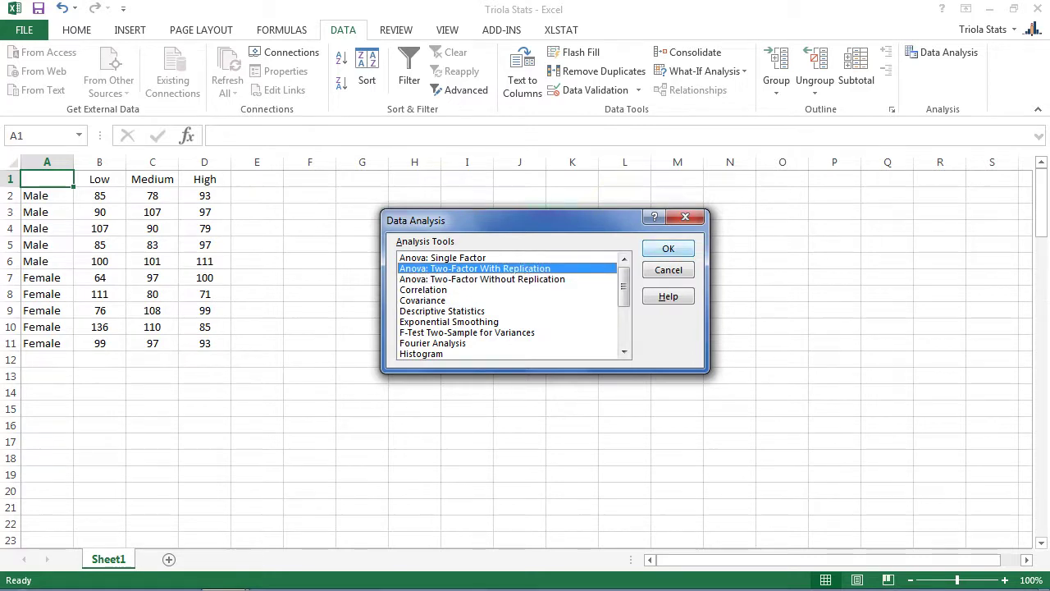
pyautogui.click(668, 247)
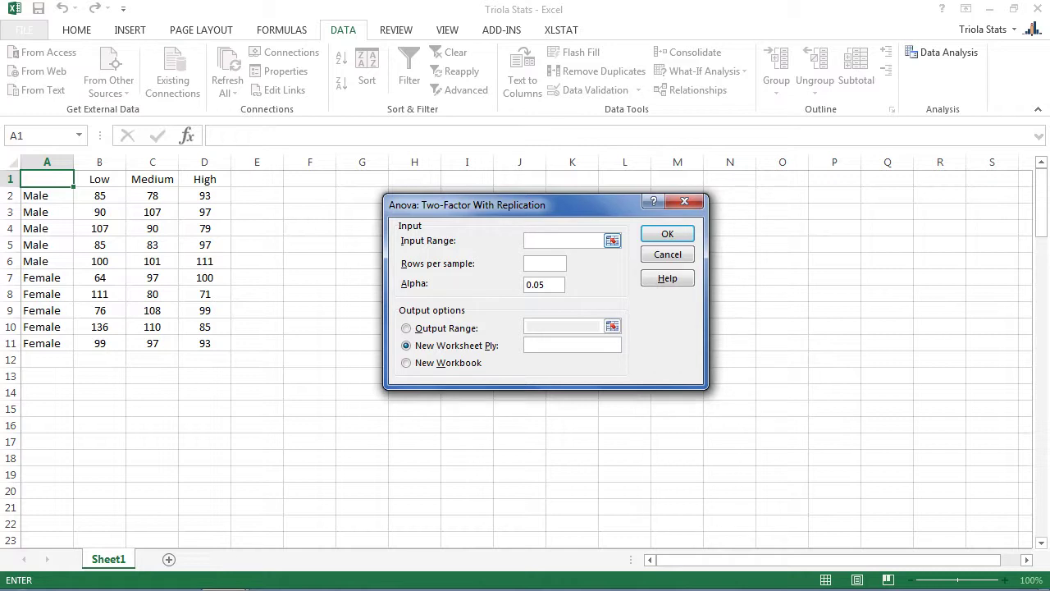
# Step: Run the two-factor ANOVA on input range A1:D11 with 5 rows per sample, output to a new worksheet
pyautogui.write('A1:D11')
pyautogui.click(529, 263)
pyautogui.write('5')
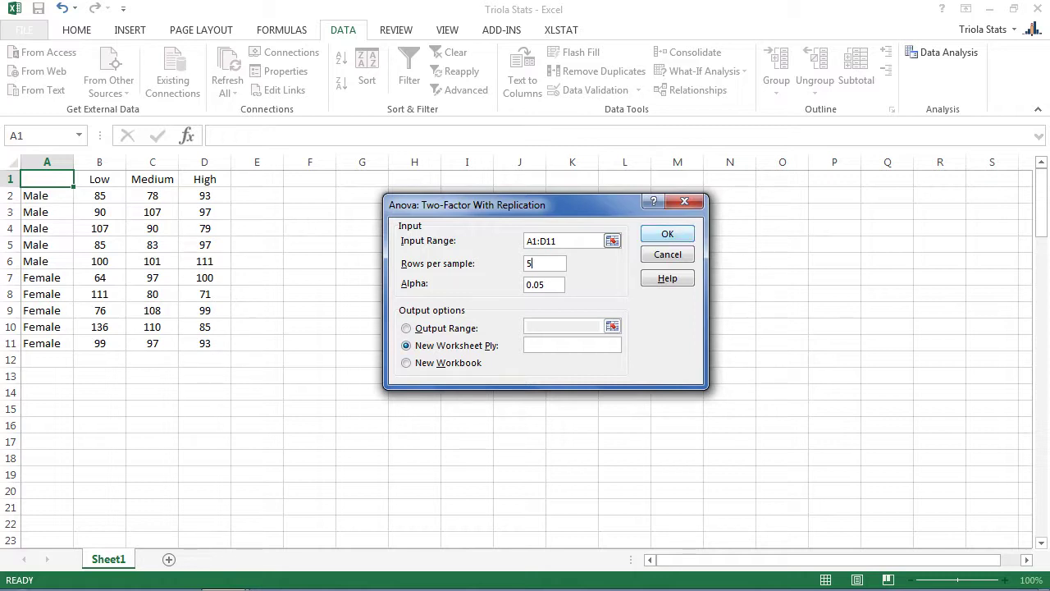
pyautogui.press('Return')
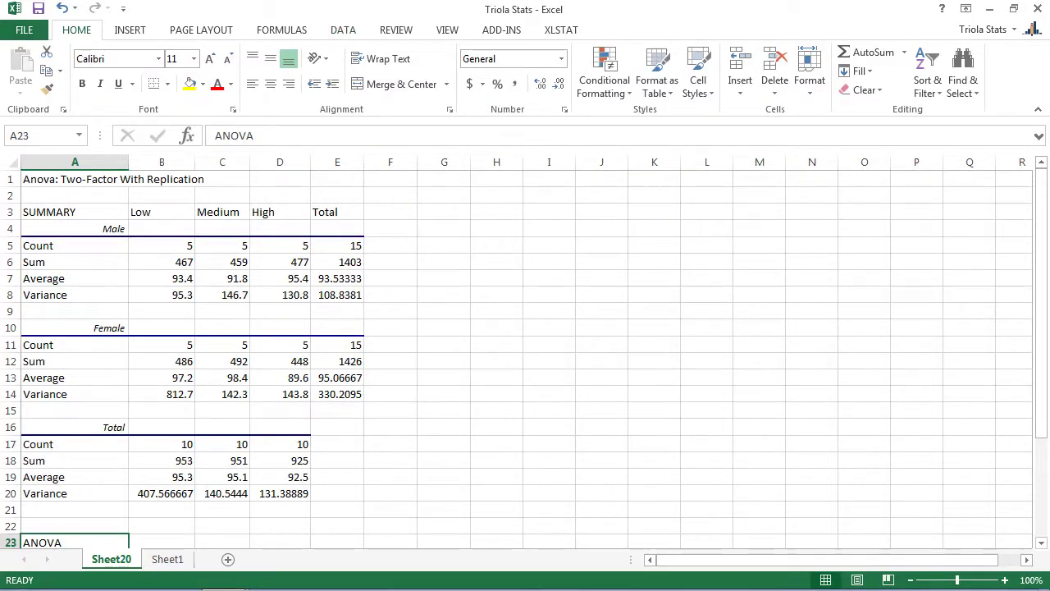
# Step: Examine the Sample and Columns rows of the ANOVA table on the new results sheet
pyautogui.moveTo(1040, 302); pyautogui.dragTo(1040, 404)
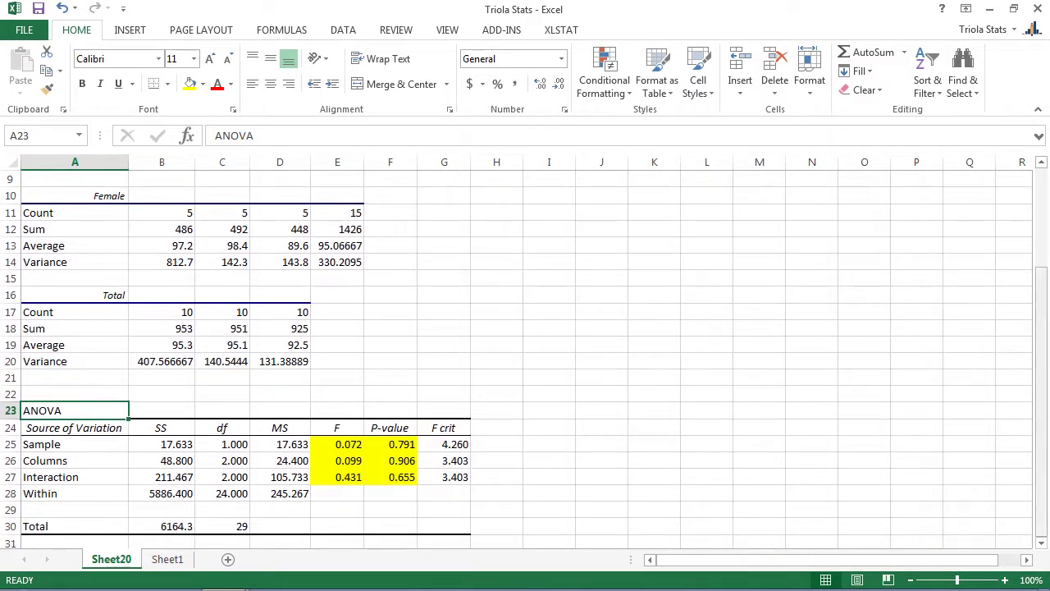
pyautogui.click(10, 443)
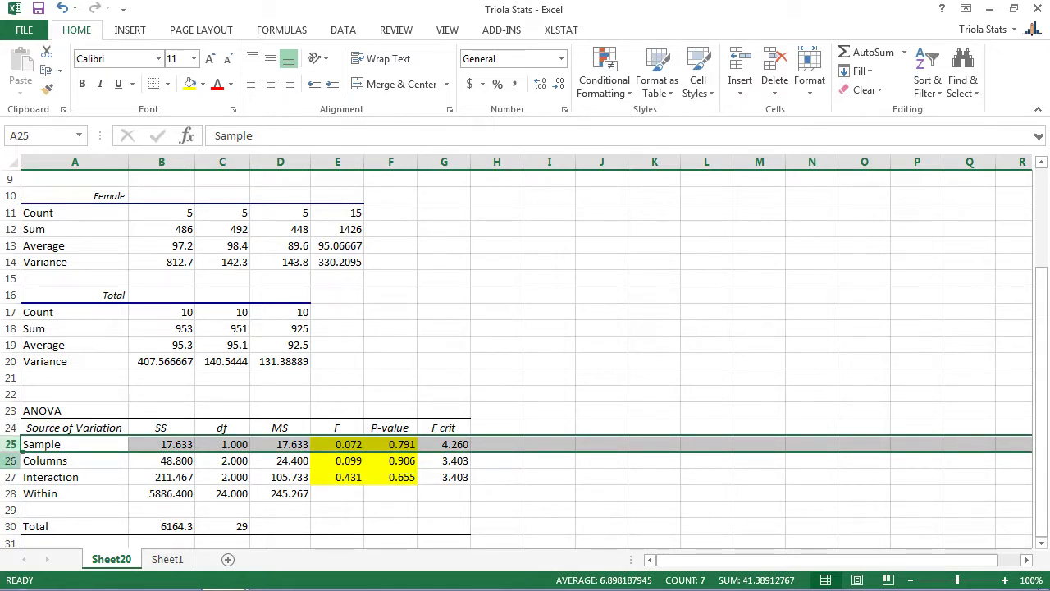
pyautogui.click(10, 460)
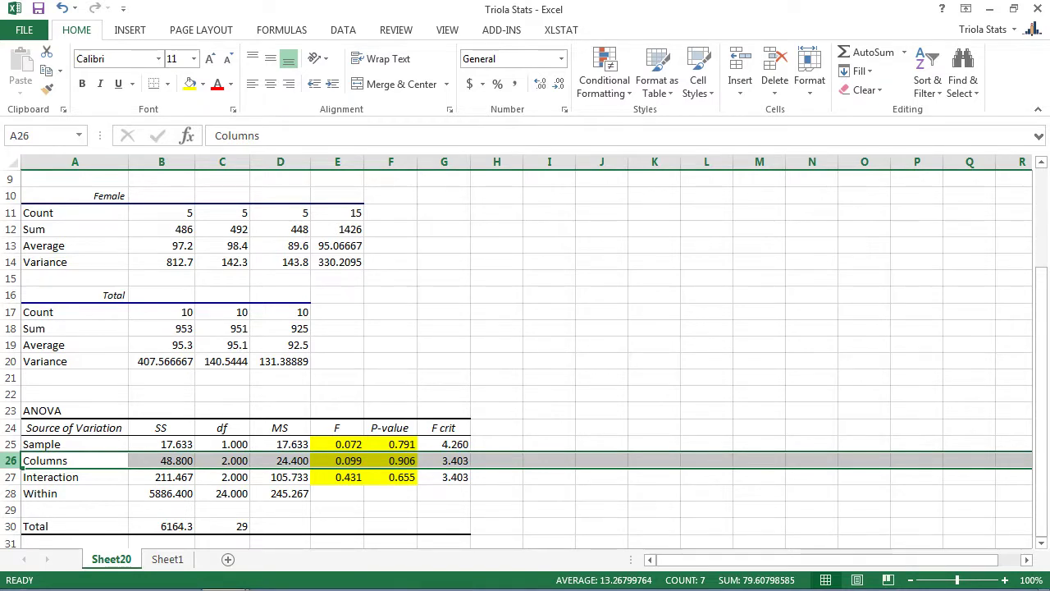